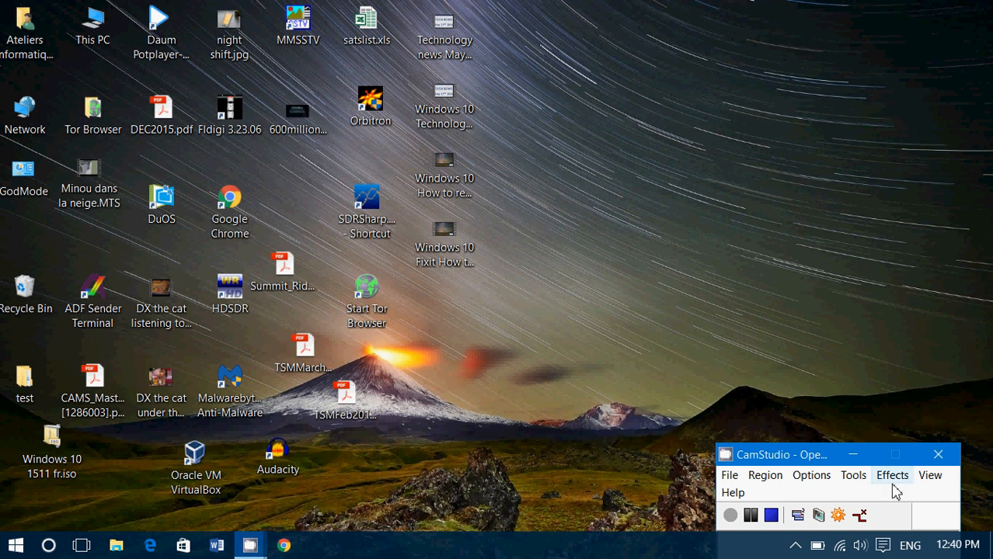
Reach the Settings app via the Action Centre's All settings tile
{"action": "left_click", "coordinate": [883, 545]}
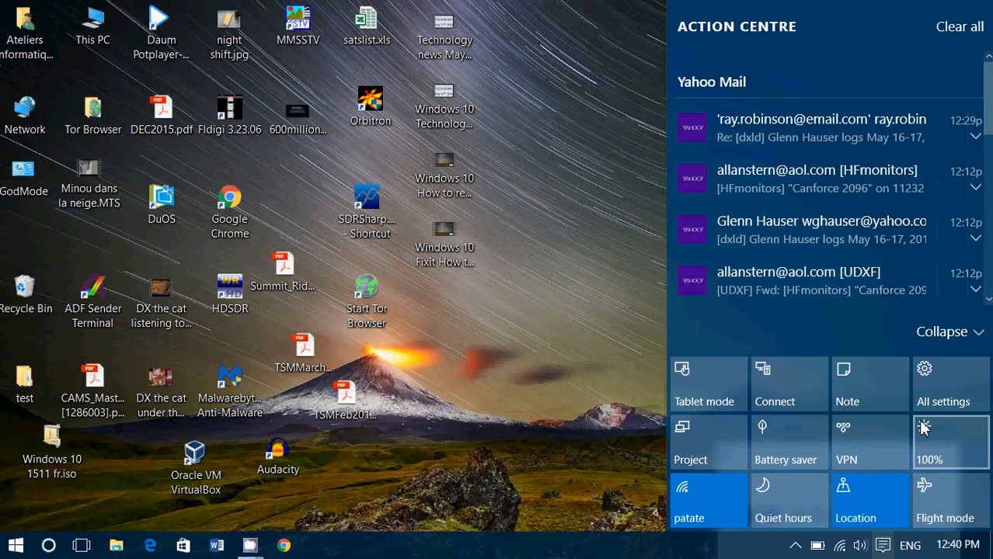
{"action": "left_click", "coordinate": [945, 385]}
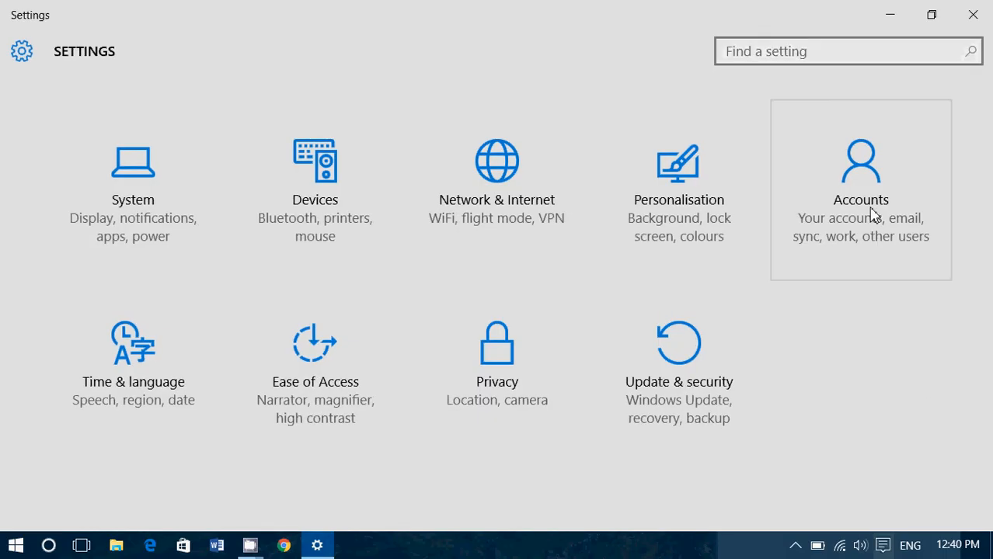
Show the Accounts page with the signed-in account details and local account option
{"action": "left_click", "coordinate": [872, 200]}
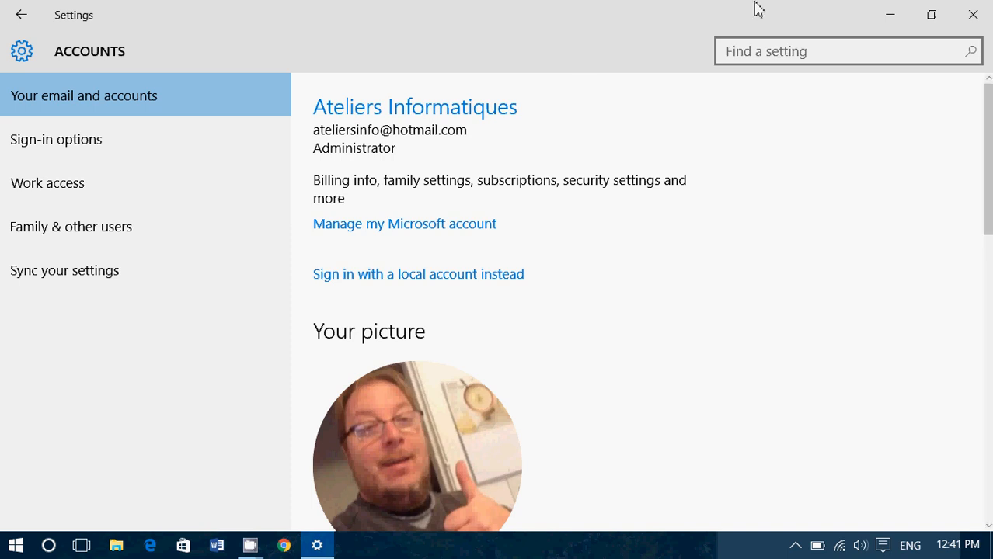
{"action": "left_click", "coordinate": [792, 52]}
{"action": "type", "text": "cor"}
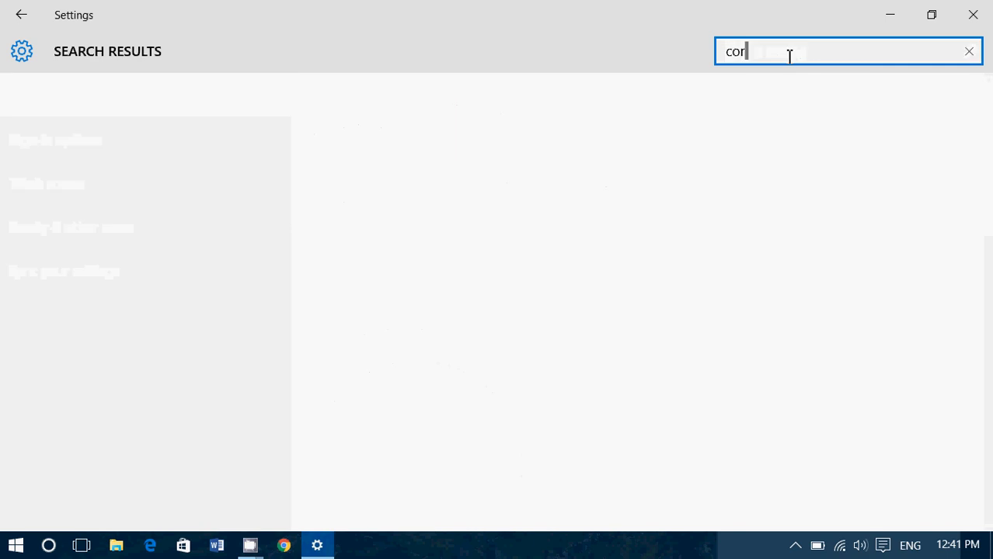
{"action": "type", "text": "tana"}
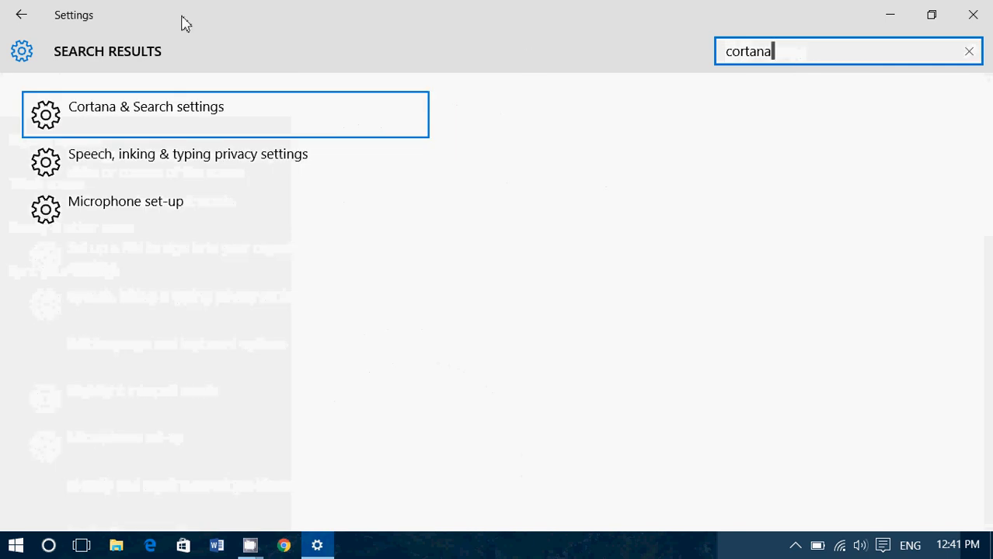
{"action": "left_click", "coordinate": [128, 109]}
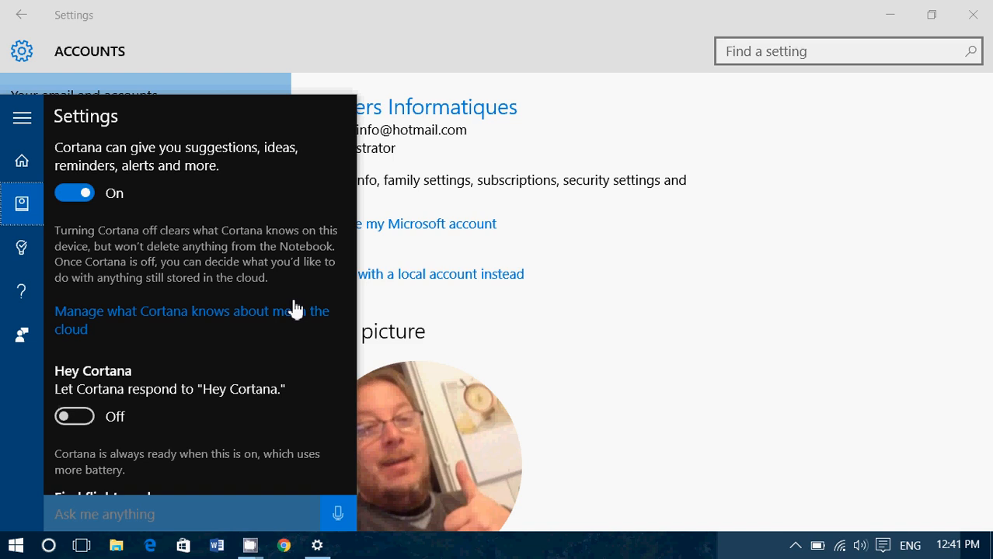
Close the Settings window and return to the desktop
{"action": "left_click", "coordinate": [974, 15]}
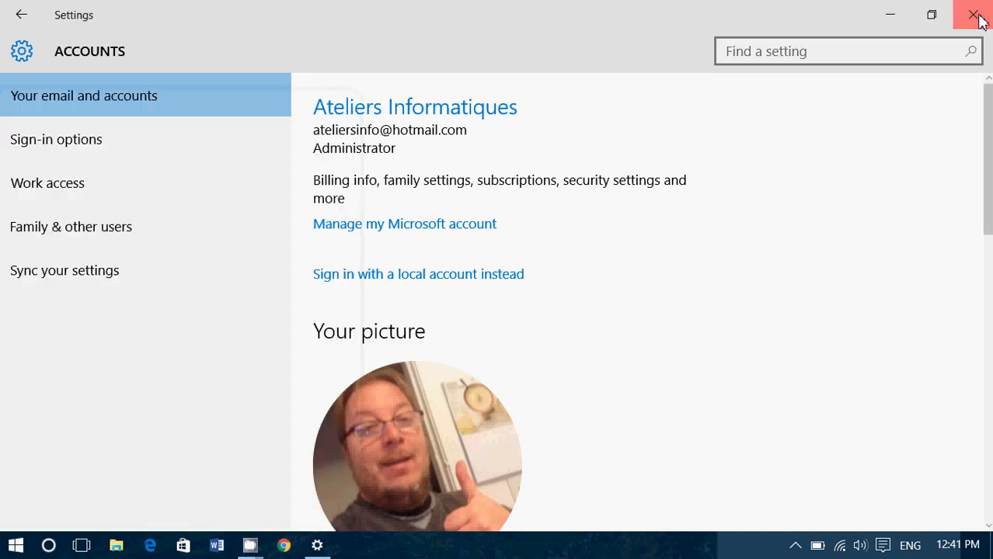